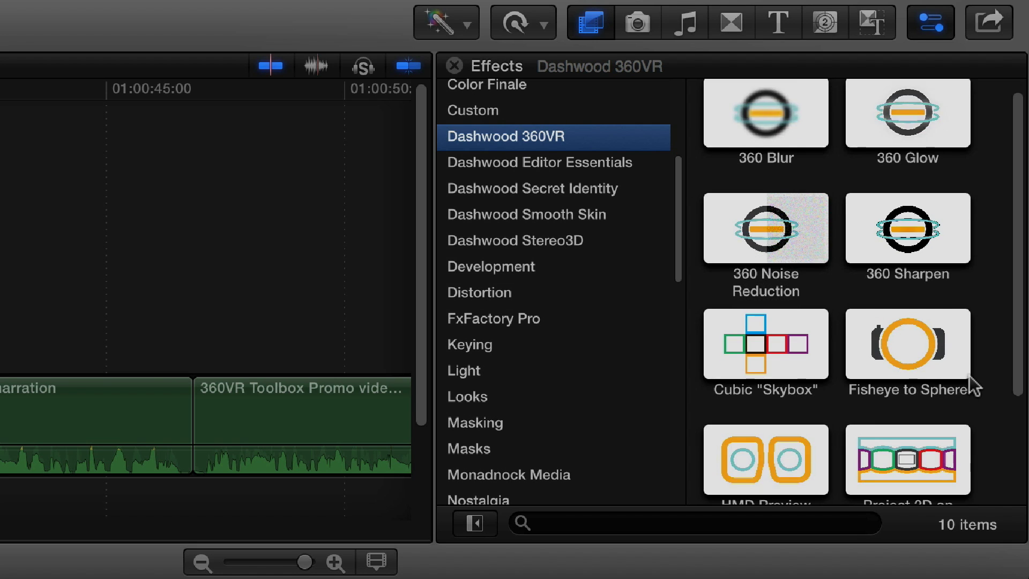
pyautogui.scroll(-3, 968, 376)
pyautogui.scroll(-2, 969, 376)
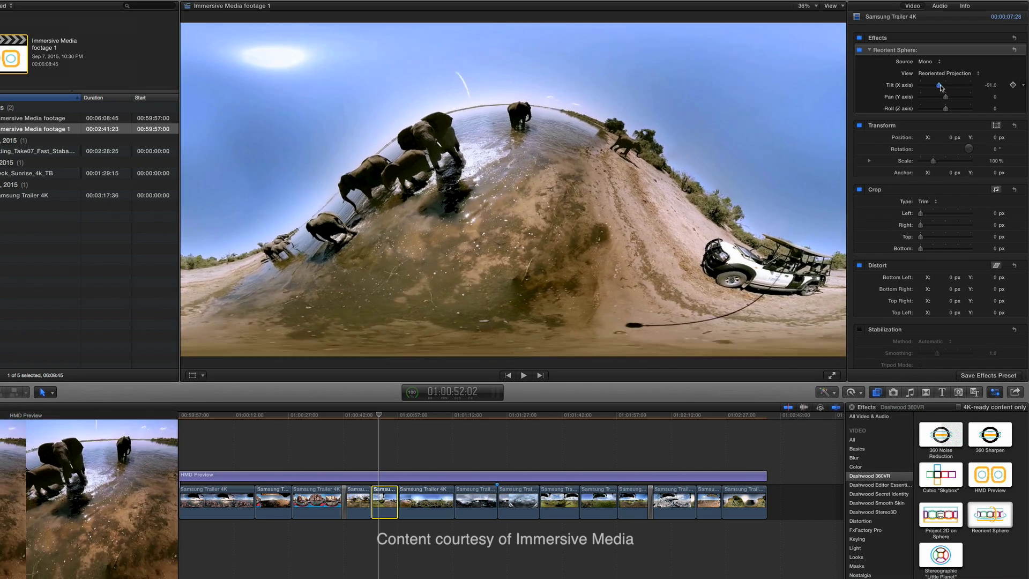
# Drag the elephant clip's Reorient Sphere Tilt (X axis) from -91 back to 0.
pyautogui.moveTo(941, 86); pyautogui.dragTo(939, 97)
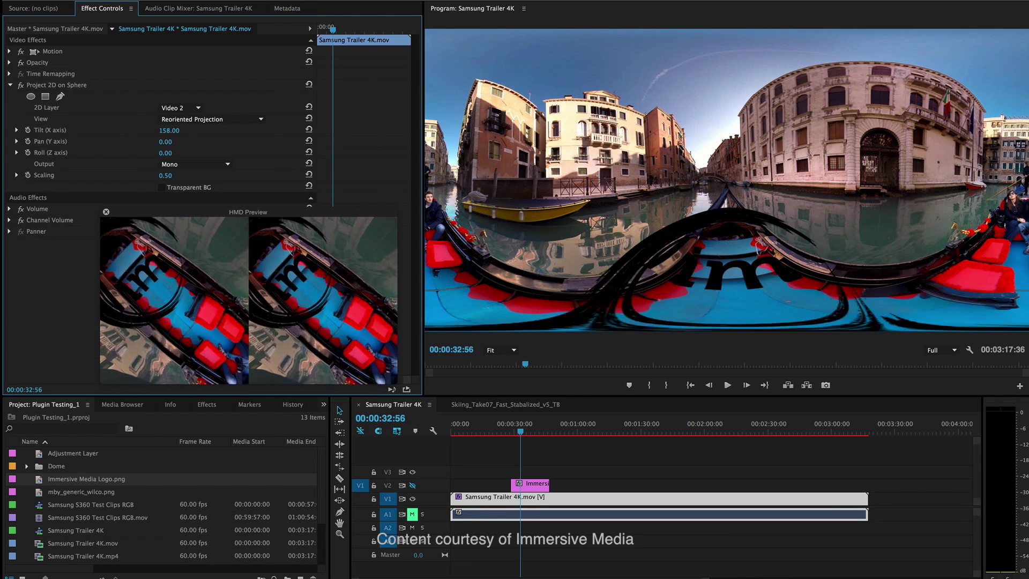
# Scrub the Project 2D on Sphere Tilt (X axis) for the gondola clip, then the skiing clip.
pyautogui.moveTo(167, 131); pyautogui.dragTo(171, 129)
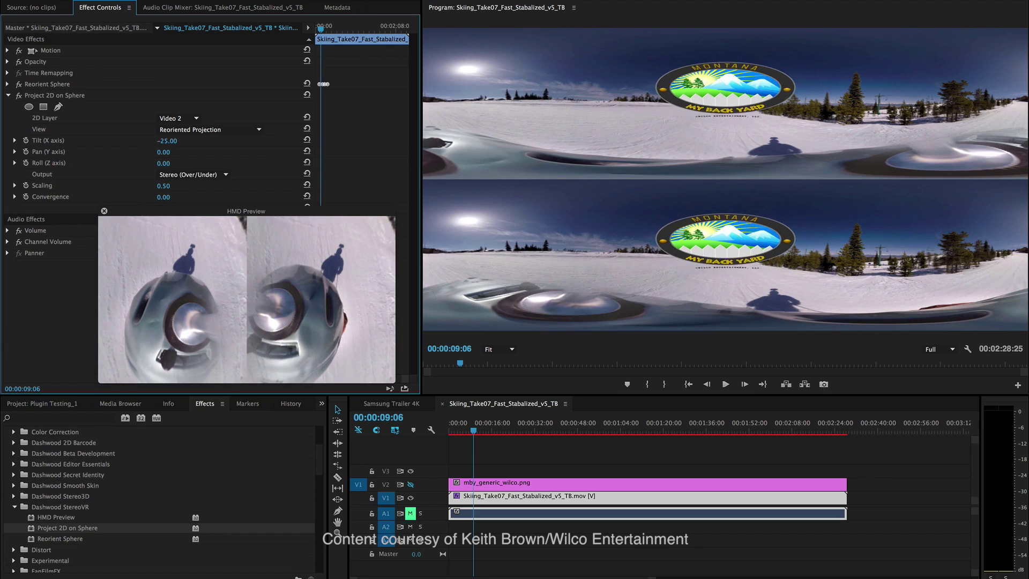
pyautogui.moveTo(167, 140); pyautogui.dragTo(185, 139)
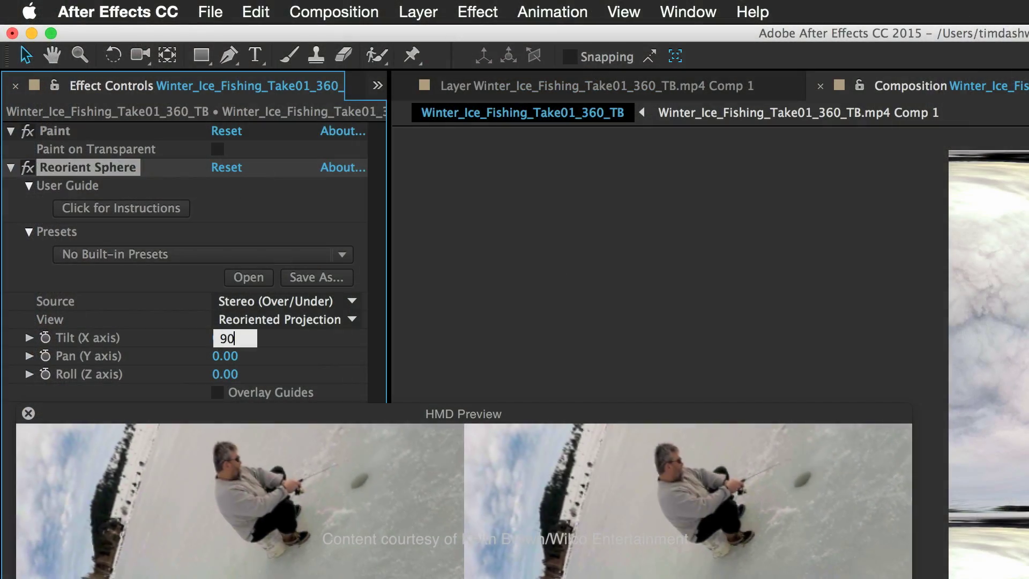
# Commit 90 as the ice-fishing clip's Reorient Sphere Tilt (X axis) value.
pyautogui.press('Return')
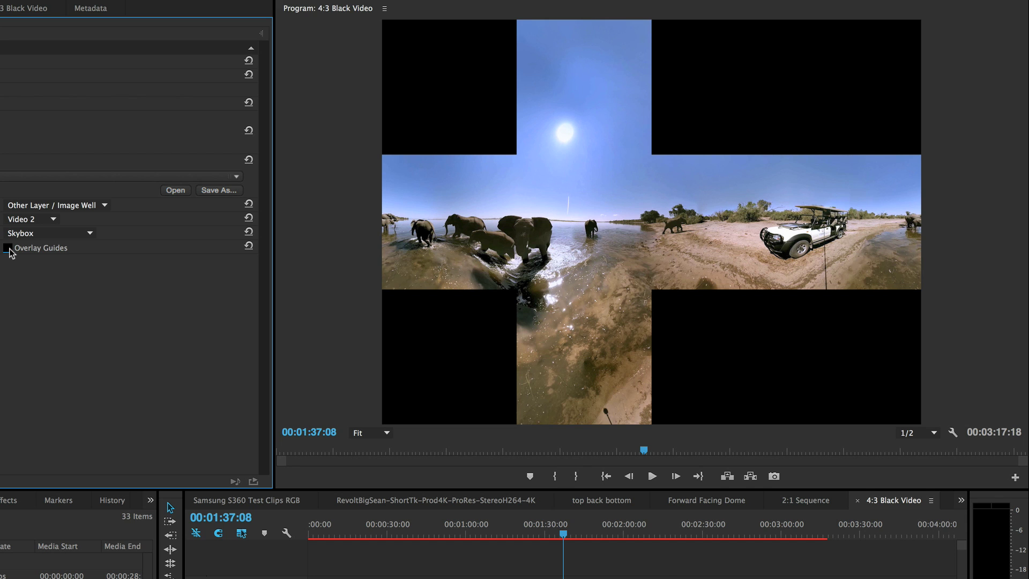
# Turn on Overlay Guides for the 360 Noise Reduction preview.
pyautogui.click(10, 248)
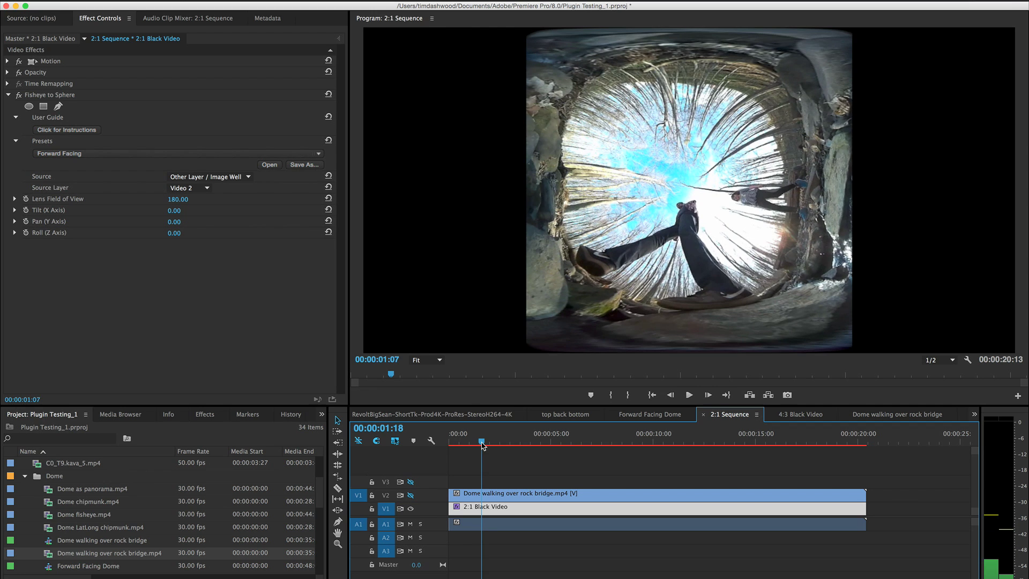
# Scrub the rock-bridge clip's Fisheye to Sphere Tilt (X Axis) down to -89.
pyautogui.moveTo(175, 210)
pyautogui.mouseDown()
pyautogui.moveTo(153, 210)
pyautogui.moveTo(178, 209)
pyautogui.mouseUp()
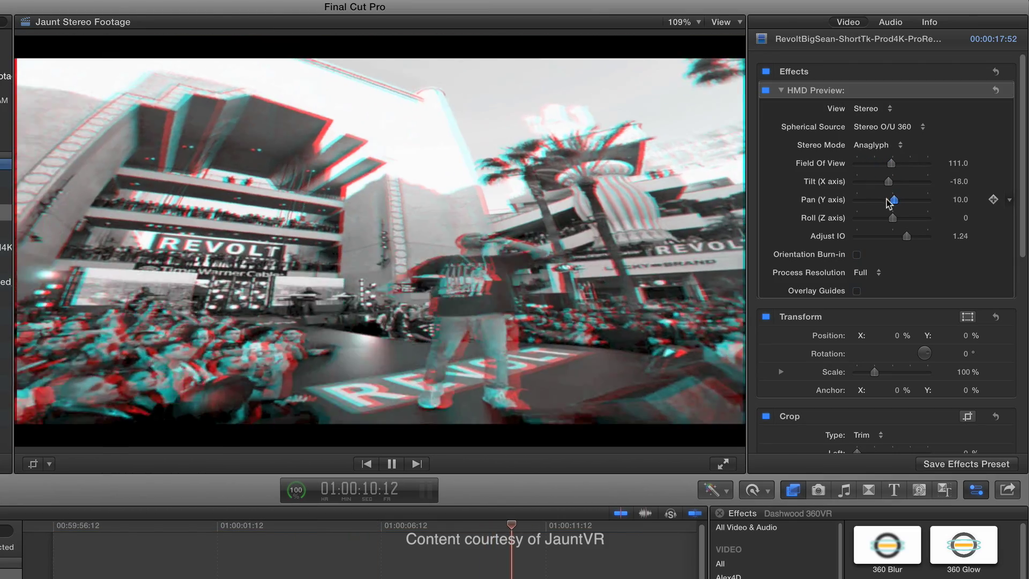
# Drag the HMD Preview Pan (Y axis) from 43 to 21 during playback.
pyautogui.moveTo(894, 199); pyautogui.dragTo(876, 200)
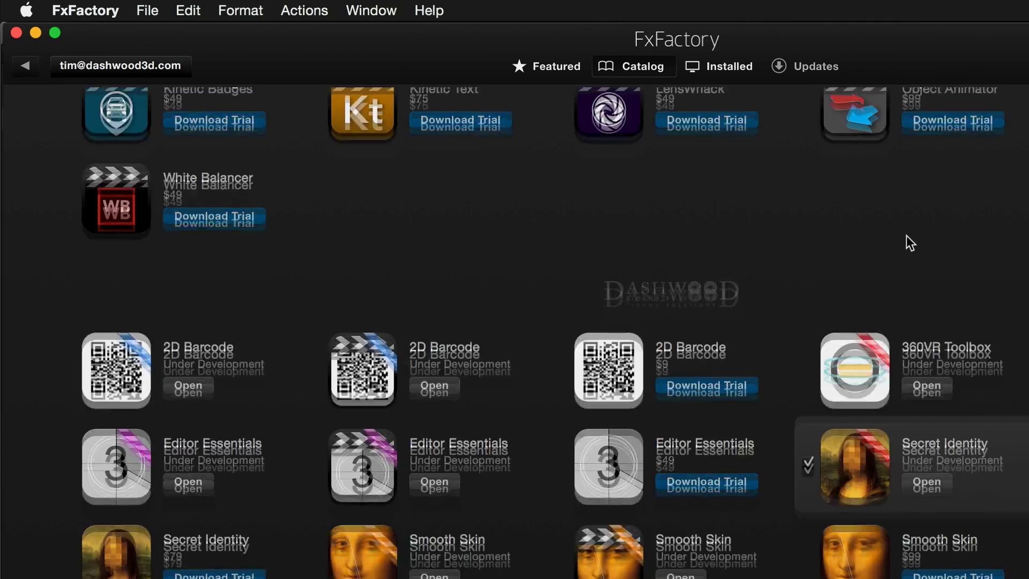
pyautogui.scroll(-5, 907, 235)
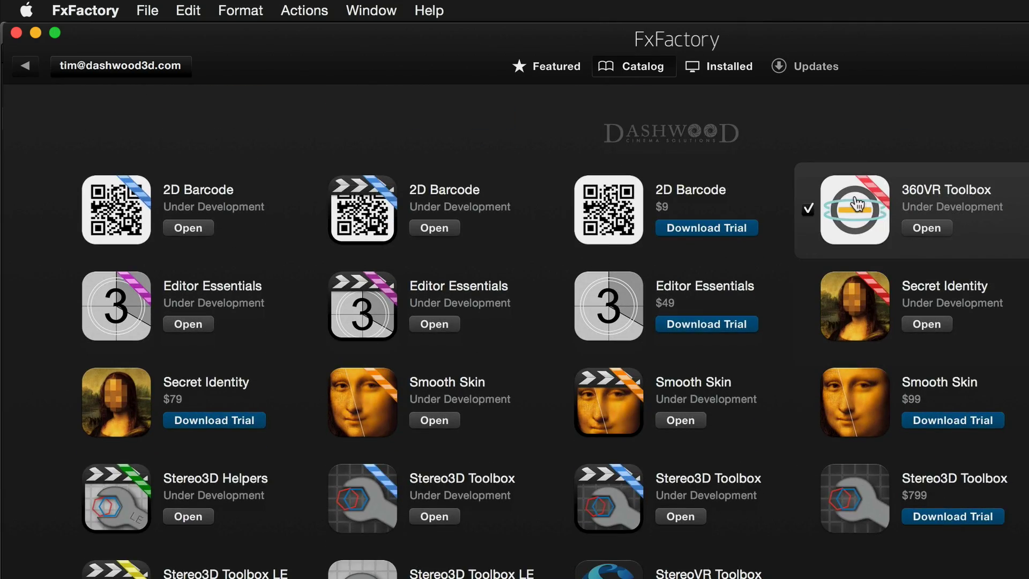
# Select the 360VR Toolbox tile in the FxFactory Catalog.
pyautogui.click(855, 195)
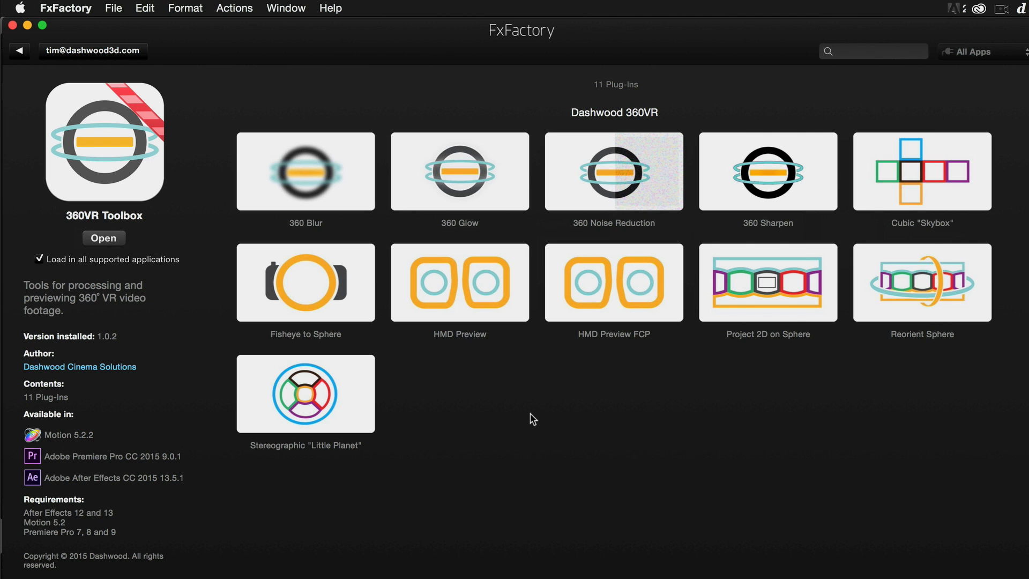